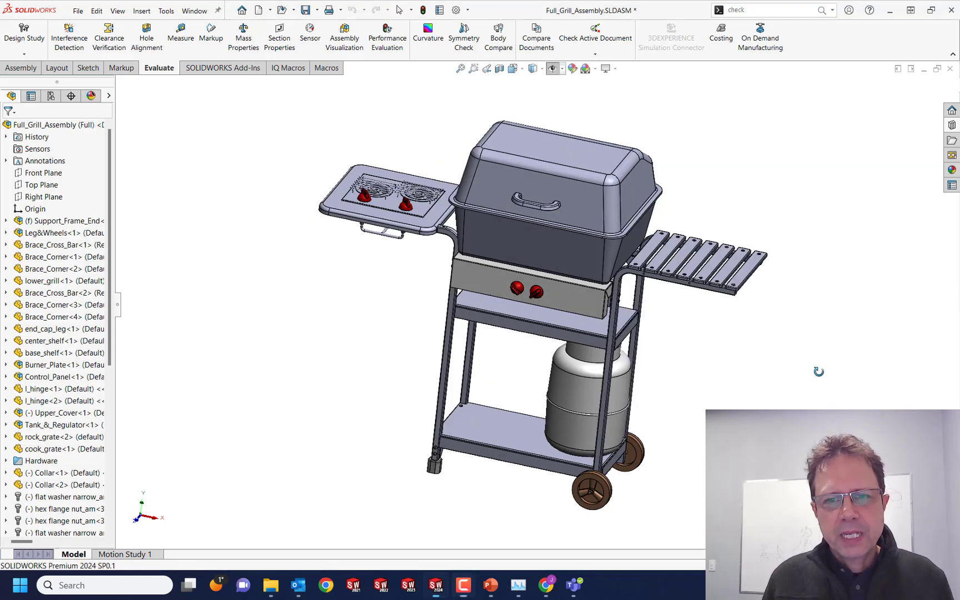
Start a new drawing from the grill assembly, accepting the mesh-body warning, on the C-size sheet template
middle_click_drag(770, 391, 785, 375)
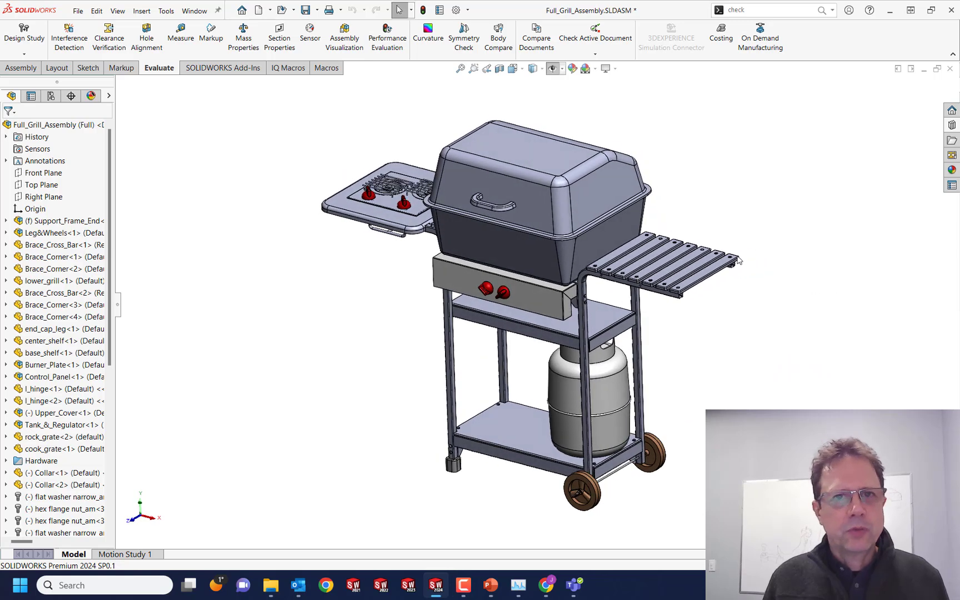
left_click(268, 11)
left_click(300, 37)
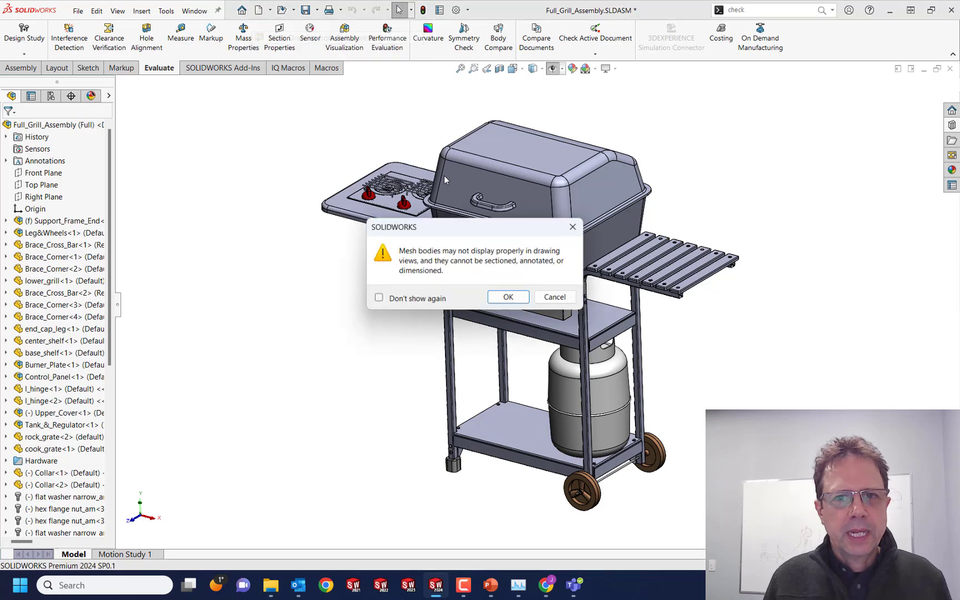
left_click_drag(495, 227, 788, 100)
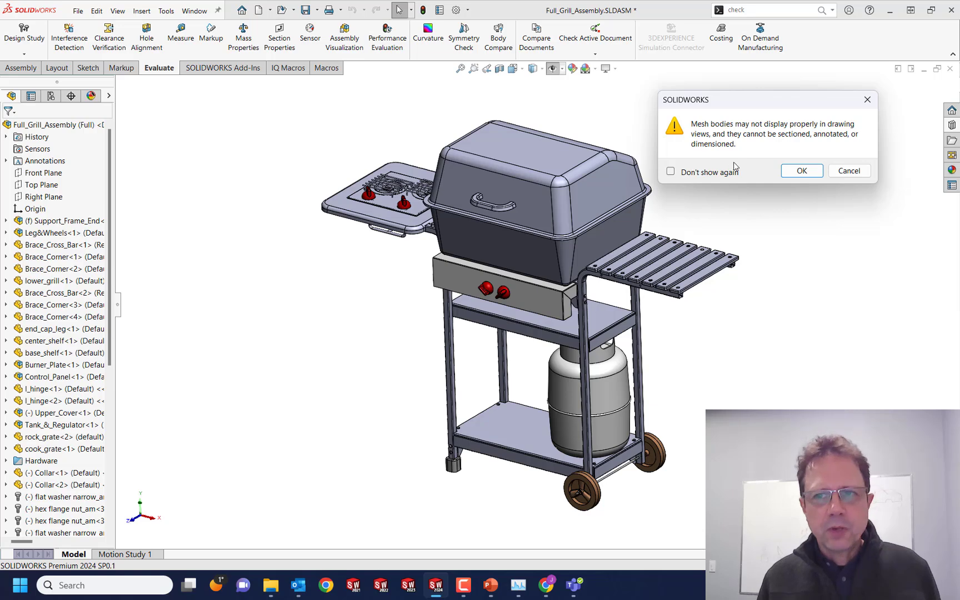
left_click(802, 170)
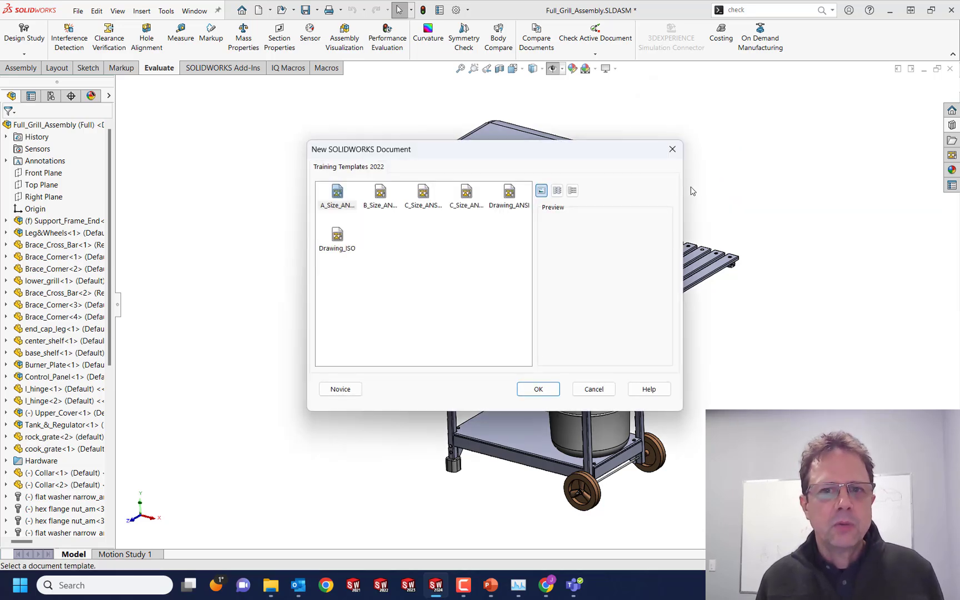
double_click(465, 196)
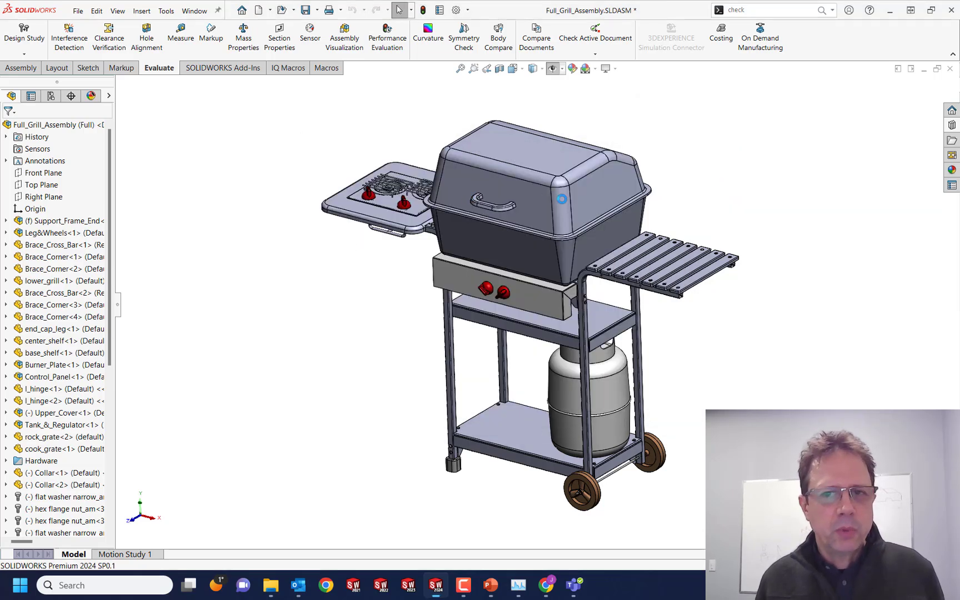
Place the grill's front view on the sheet as Drawing View1, accepting draft quality after the error
left_click(562, 199)
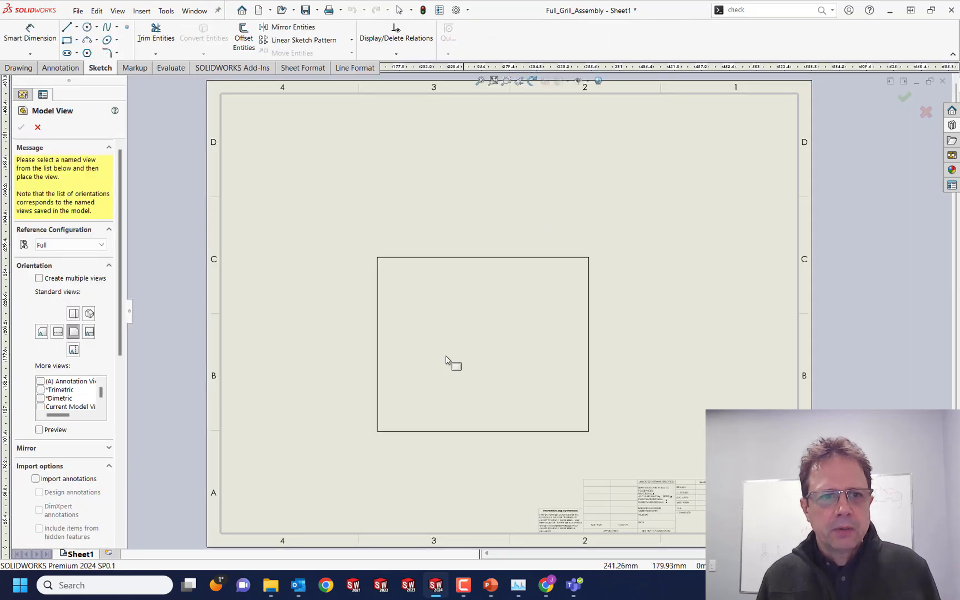
left_click(467, 303)
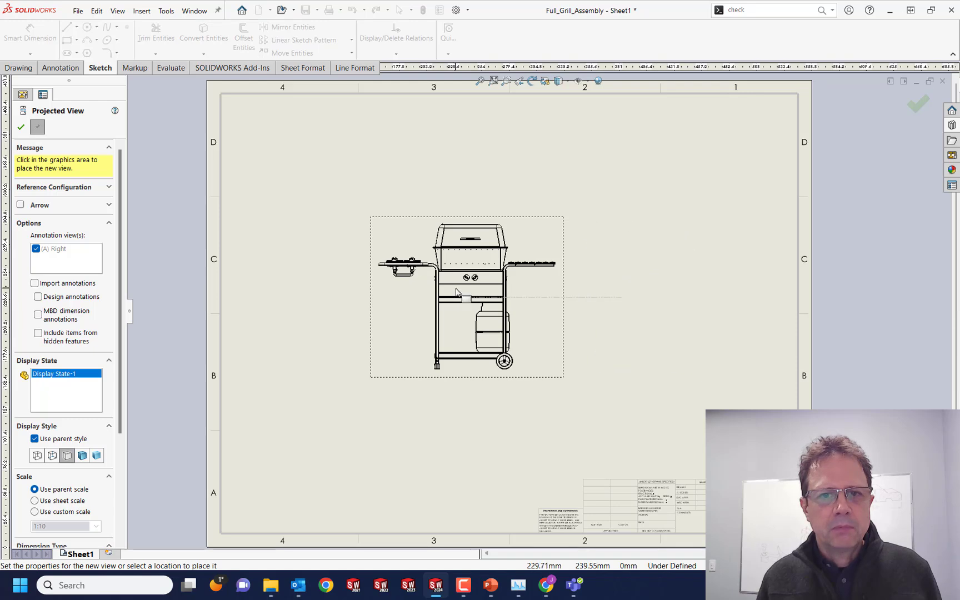
key("Escape")
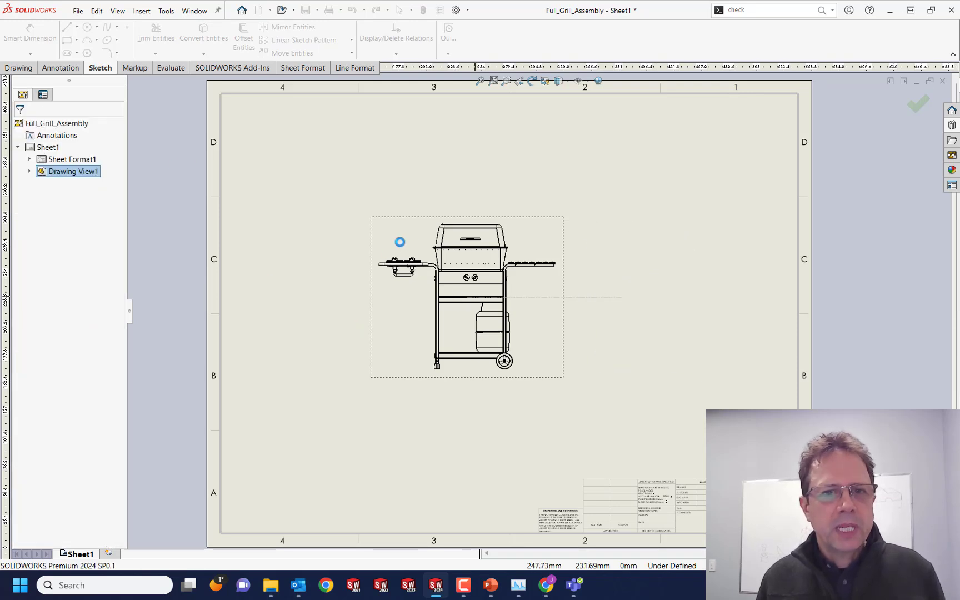
left_click(568, 318)
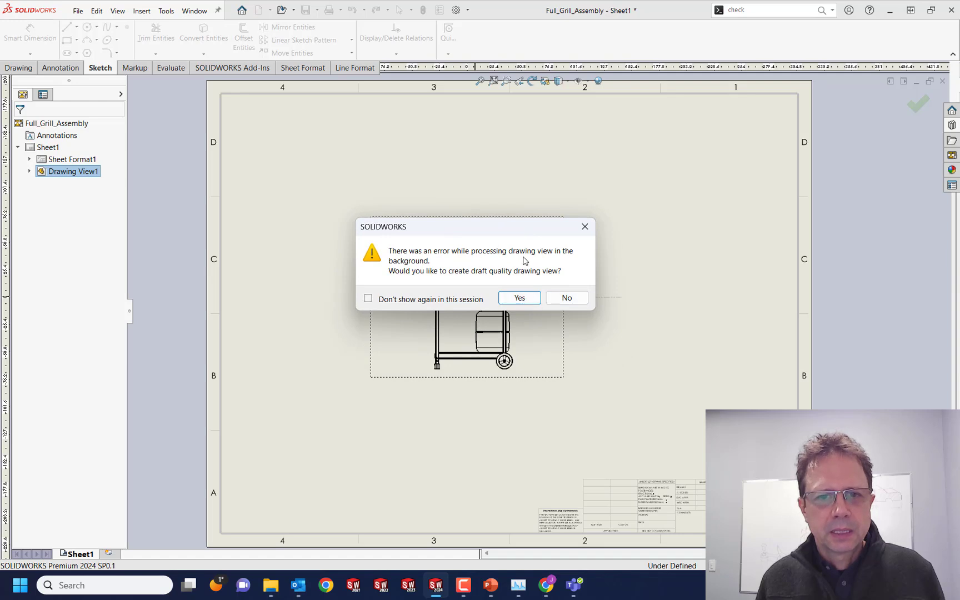
left_click(522, 298)
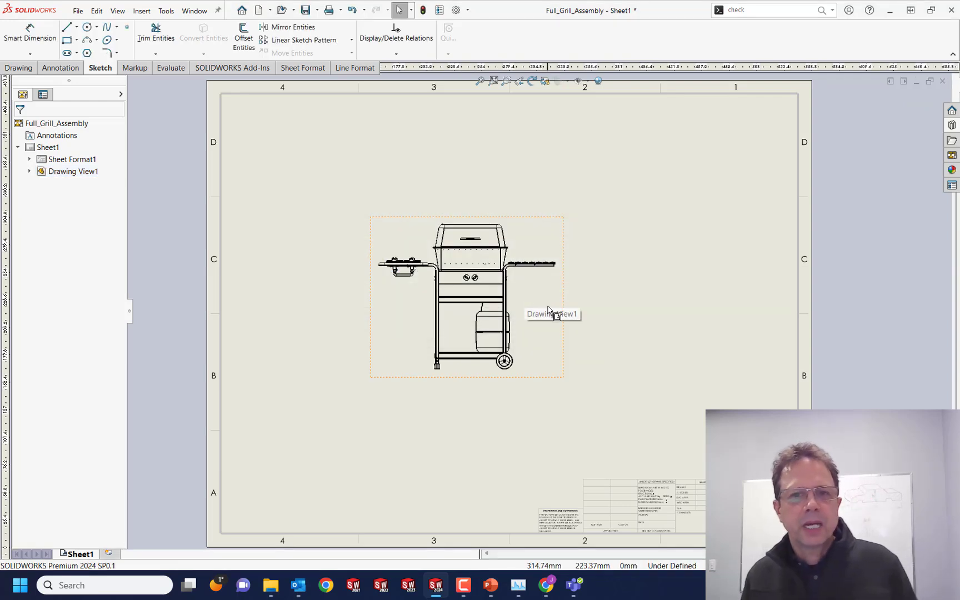
left_click(546, 304)
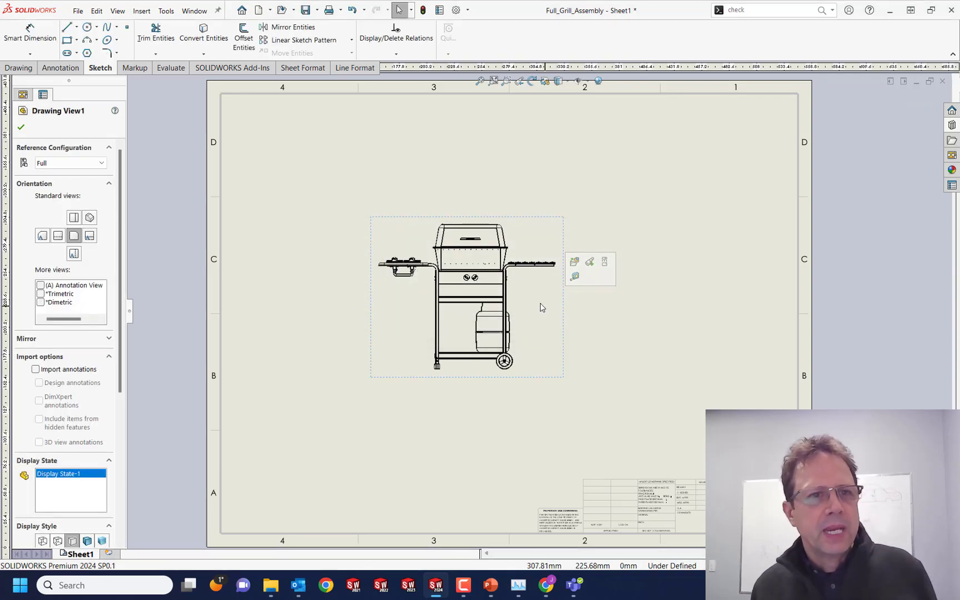
Add Section View A-A, cut vertically through the front view with auto hatching, placed to its right
left_click(19, 68)
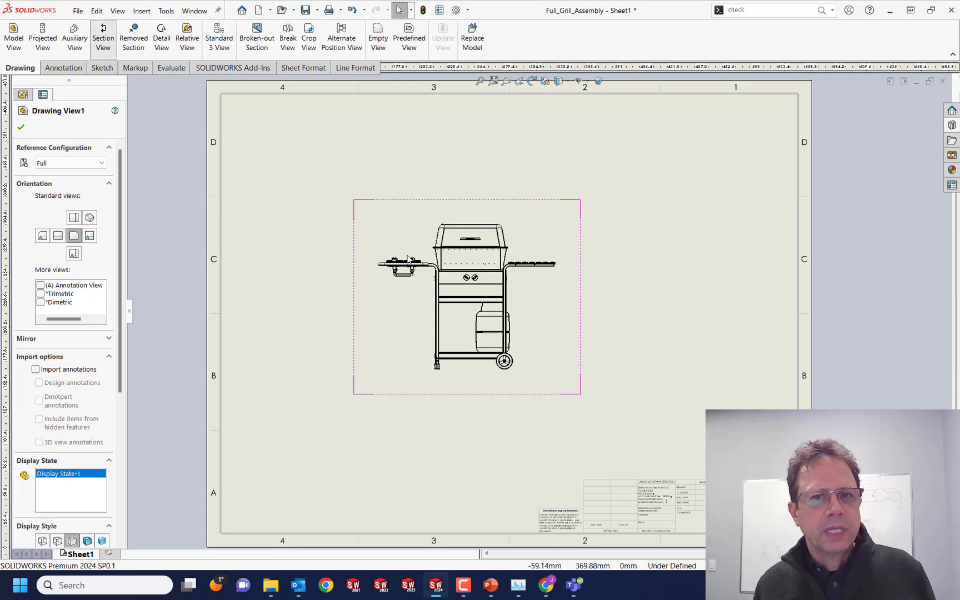
left_click(104, 37)
left_click(469, 266)
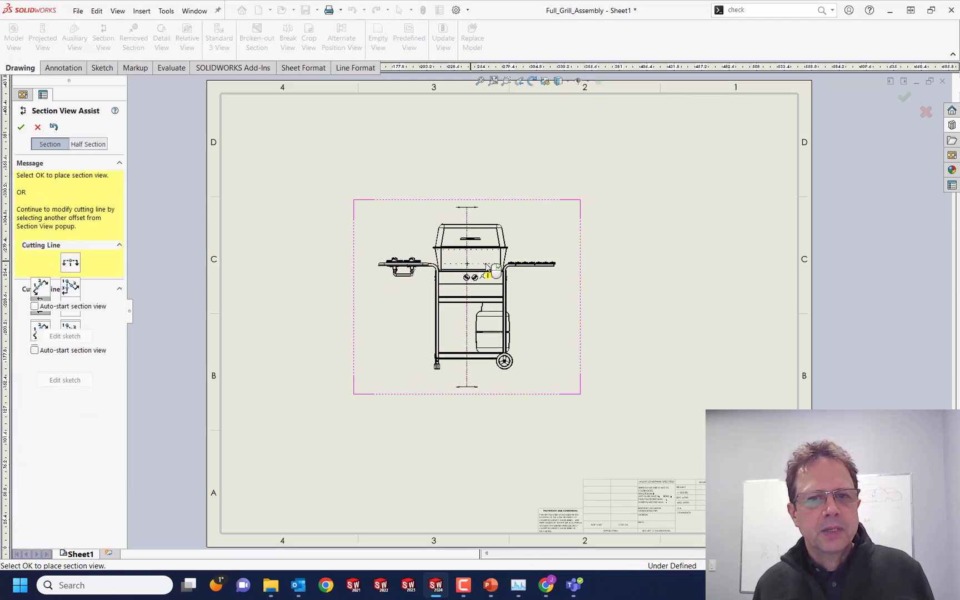
left_click(564, 250)
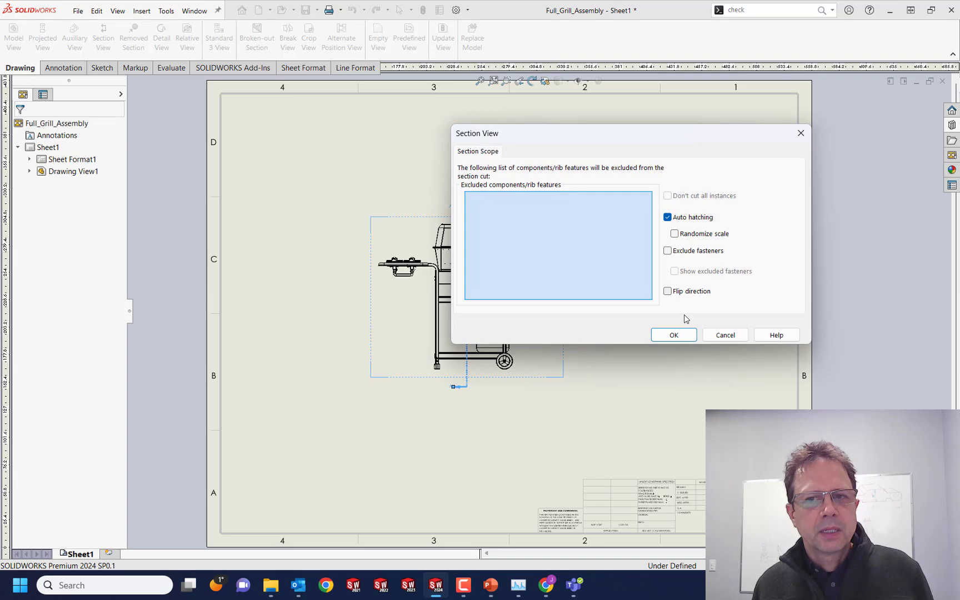
left_click(674, 334)
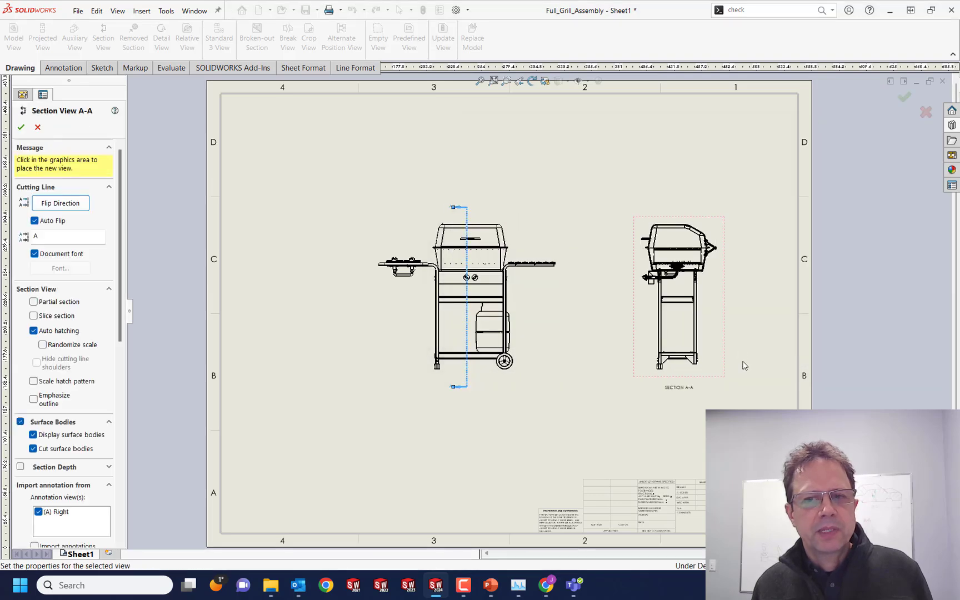
left_click(20, 126)
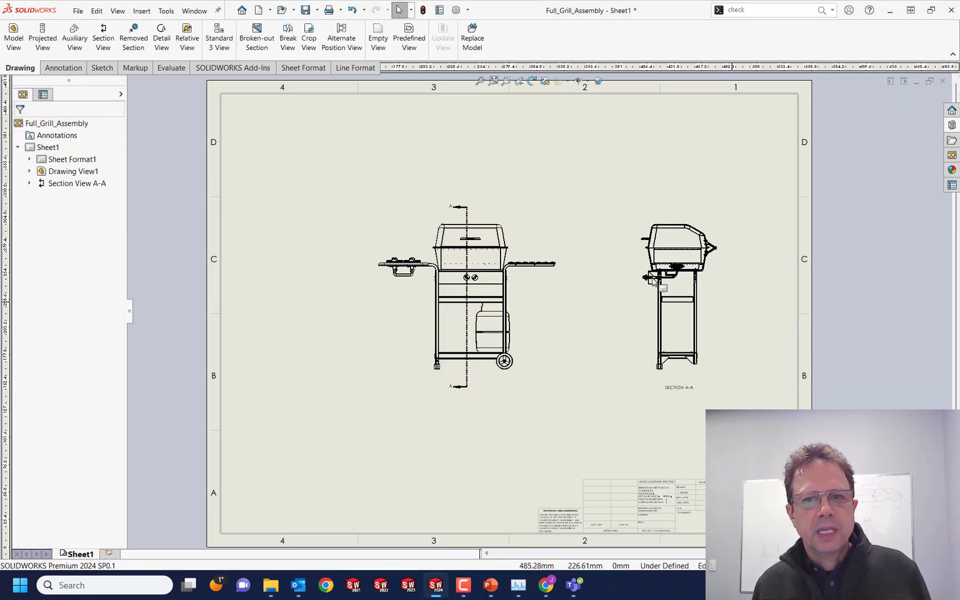
scroll(654, 283, "down", 4)
scroll(705, 293, "down", 4)
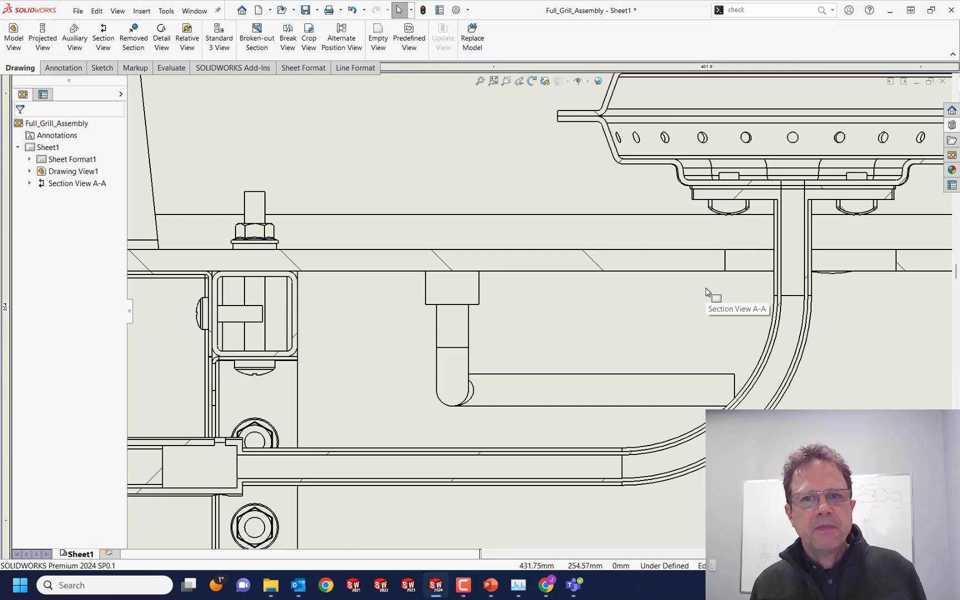
scroll(705, 293, "up", 3)
scroll(706, 293, "up", 3)
scroll(675, 292, "up", 3)
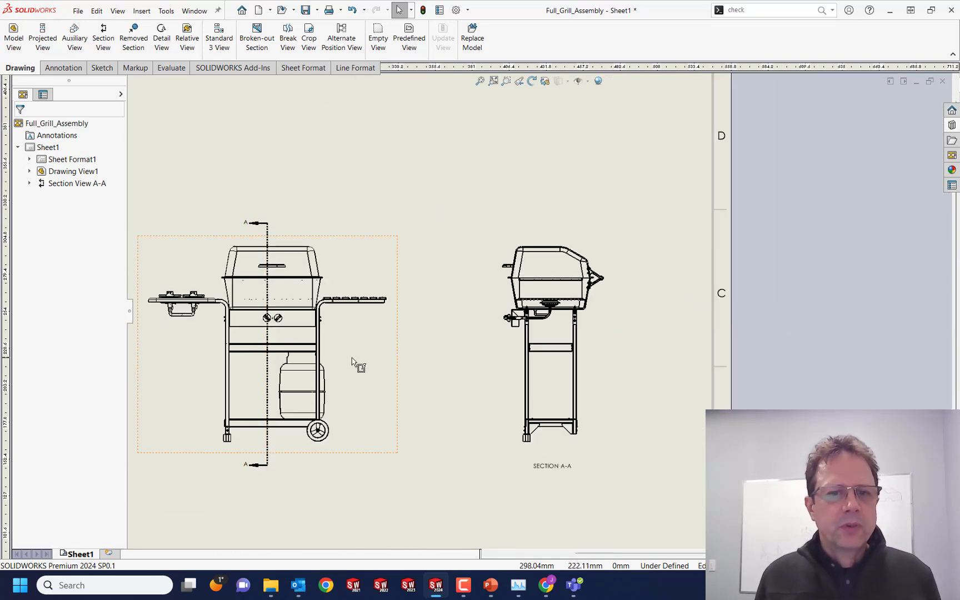
Start Save As for the drawing, dismissing the errors and accepting draft quality, with file type set to PDF
left_click(353, 363)
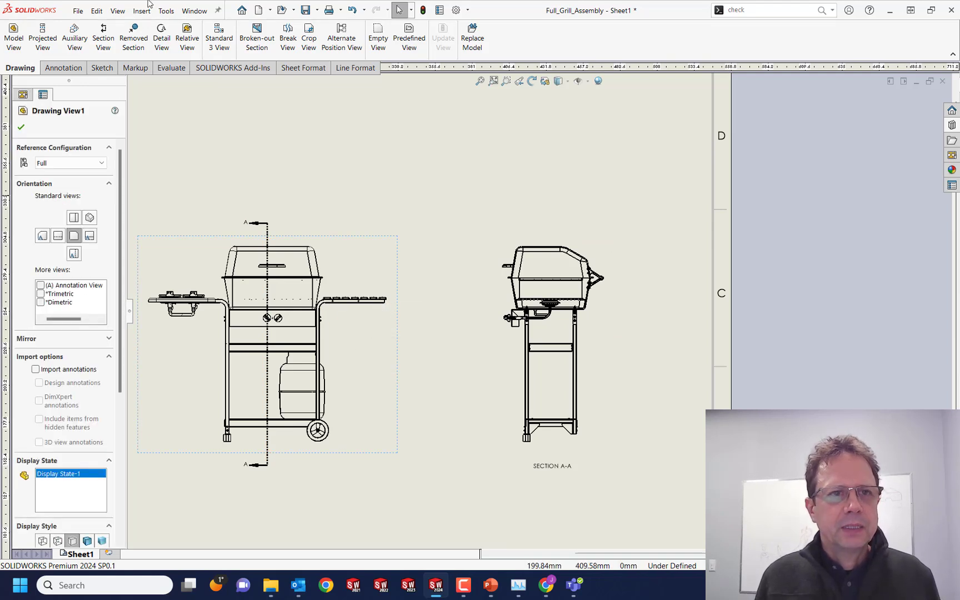
left_click(318, 11)
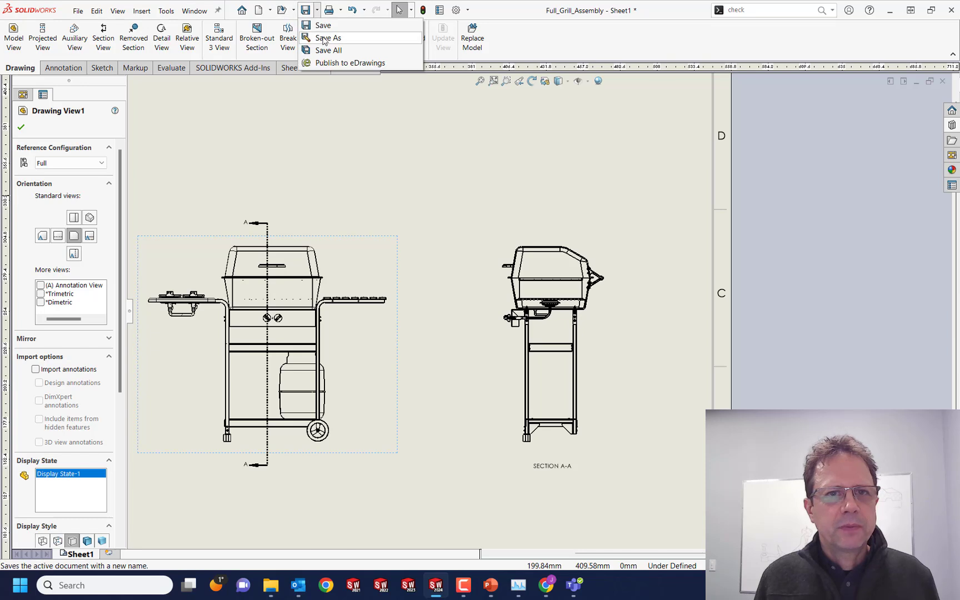
left_click(331, 32)
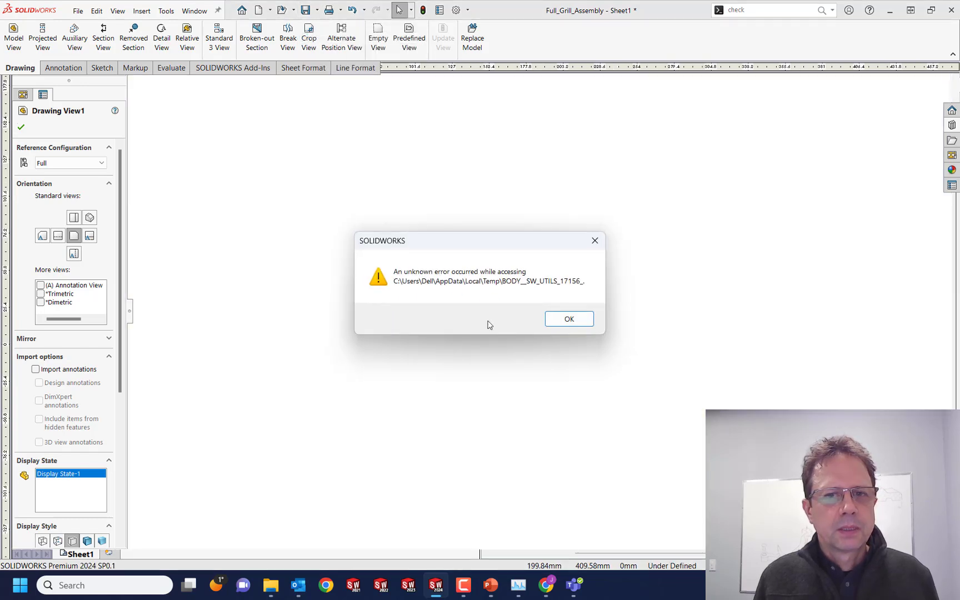
left_click(569, 320)
left_click(520, 297)
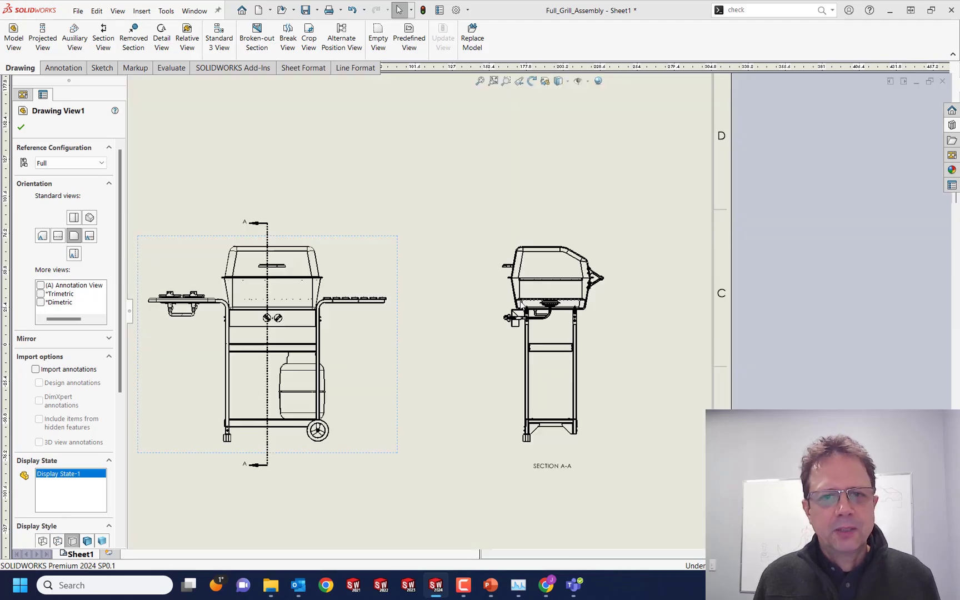
key("ctrl+s")
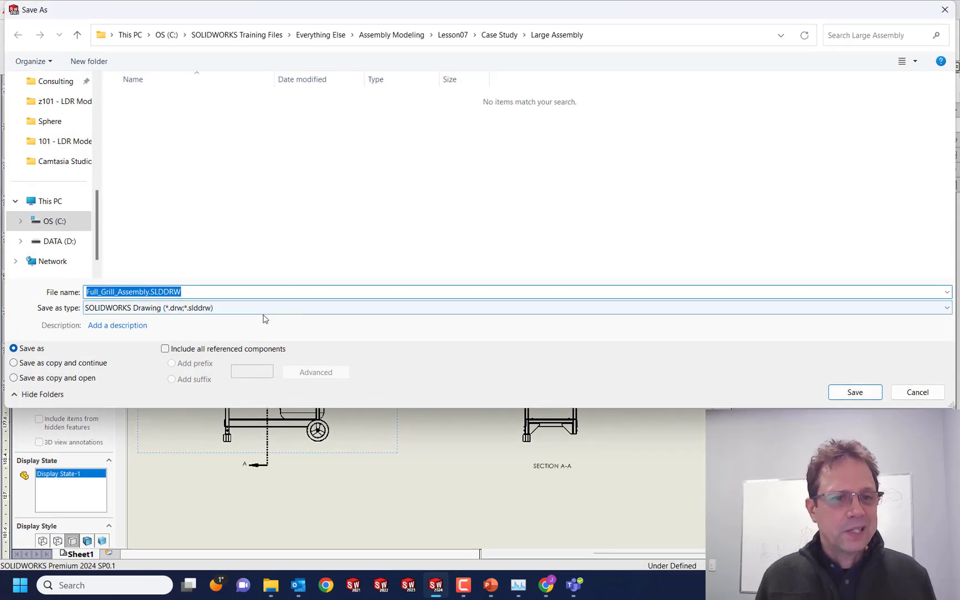
left_click(270, 308)
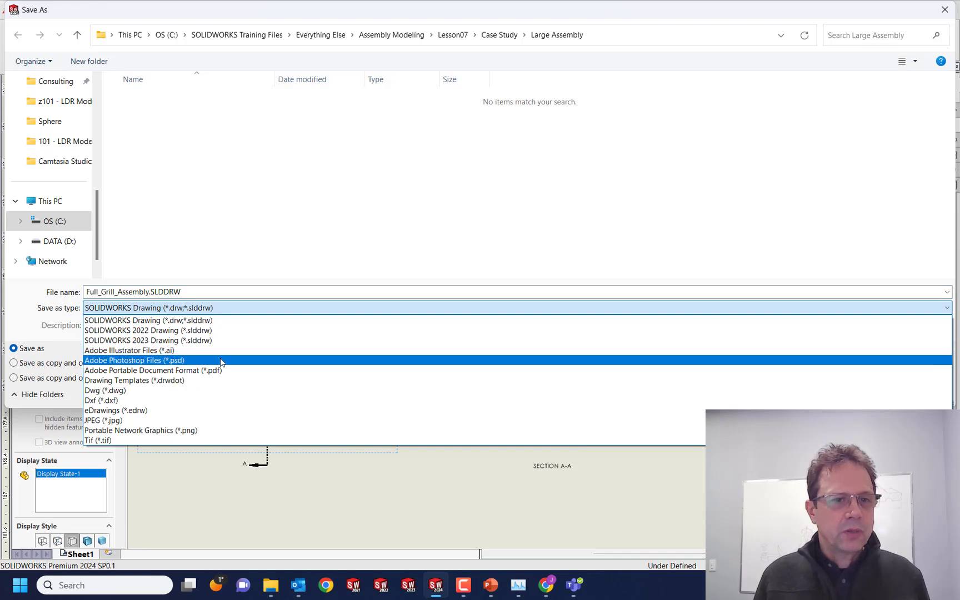
left_click(219, 370)
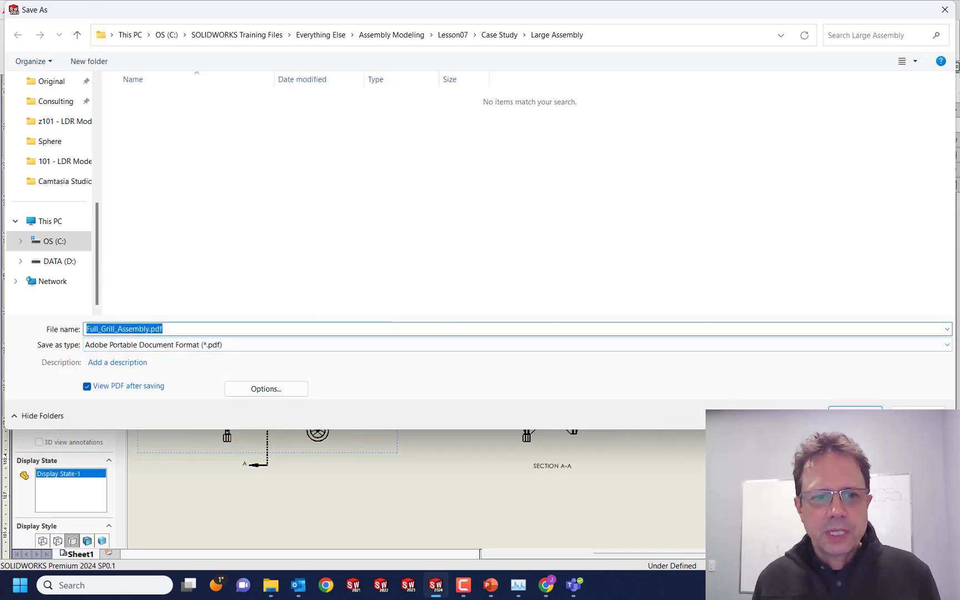
Export the drawing as Full_Grill_Assembly.pdf and view it in Acrobat Reader
key("Return")
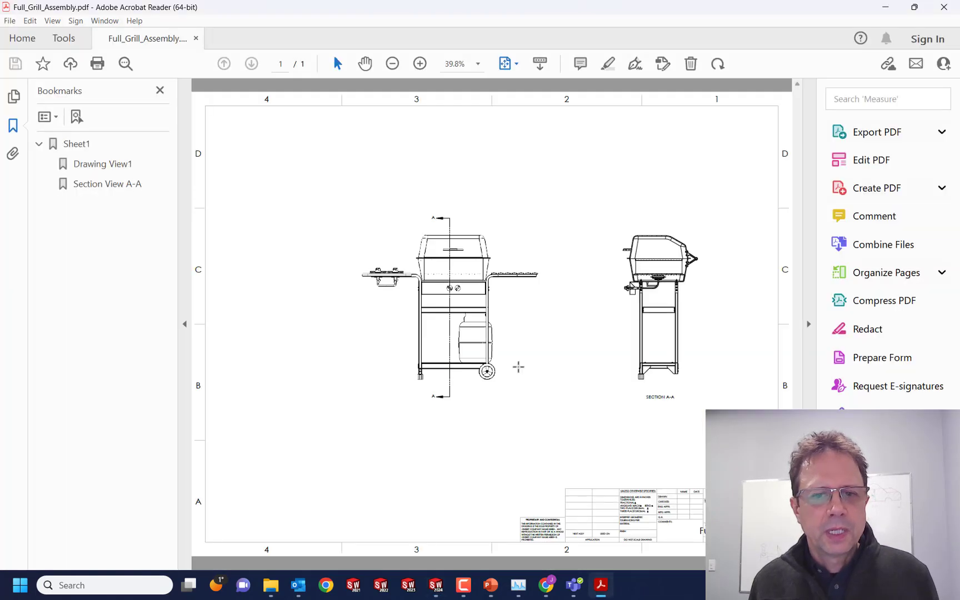
scroll(489, 372, "up", 3, "ctrl")
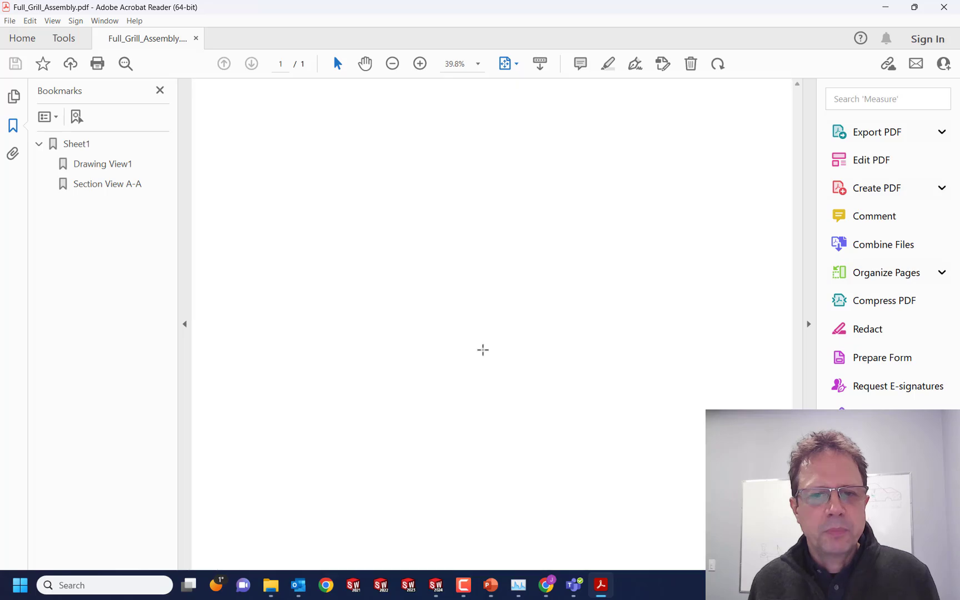
scroll(490, 371, "up", 5, "ctrl")
scroll(489, 390, "up", 5, "ctrl")
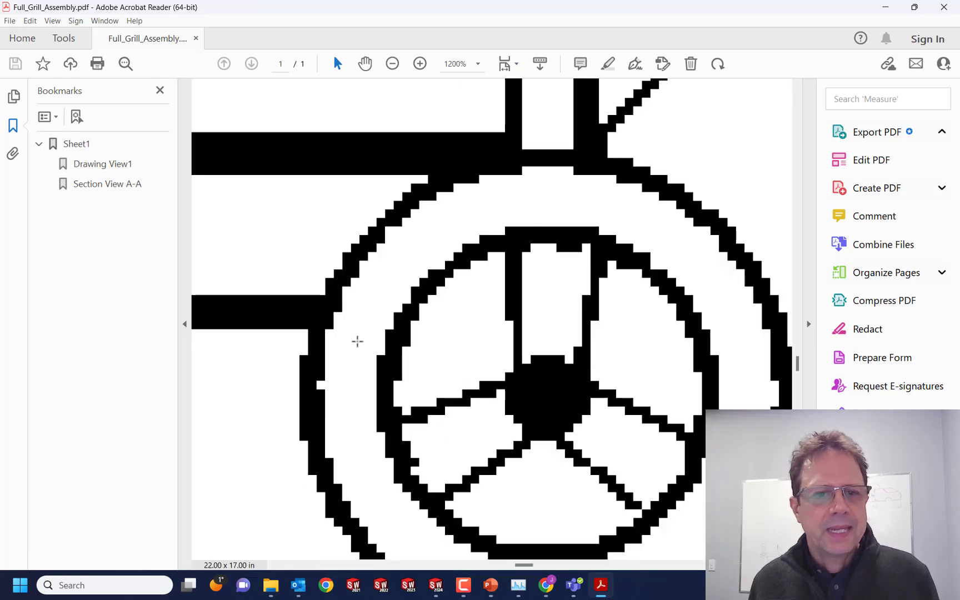
scroll(353, 337, "down", 2)
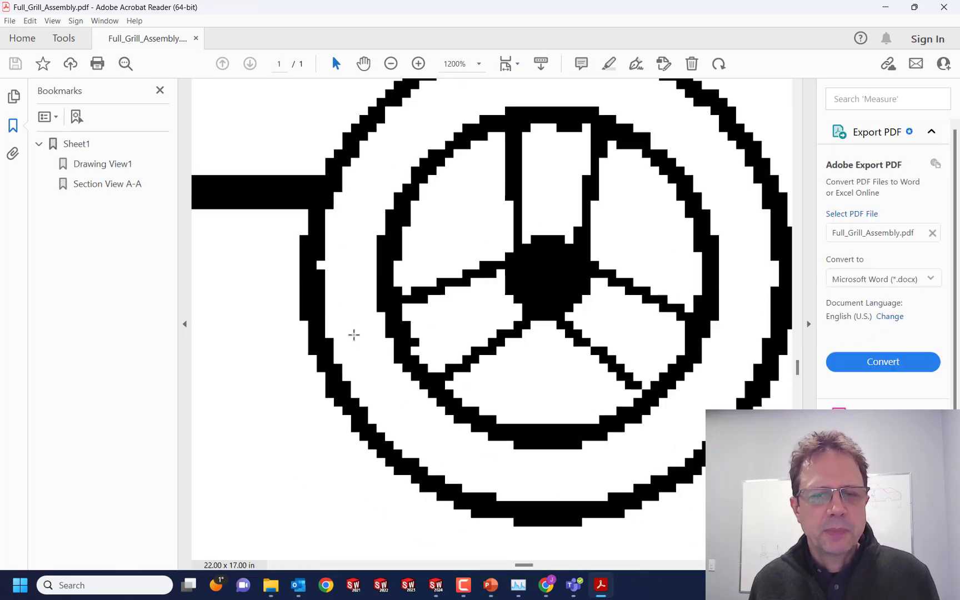
Close the PDF and save the drawing as Full_Grill_Assembly.SLDDRW with all modified referenced documents
left_click(948, 10)
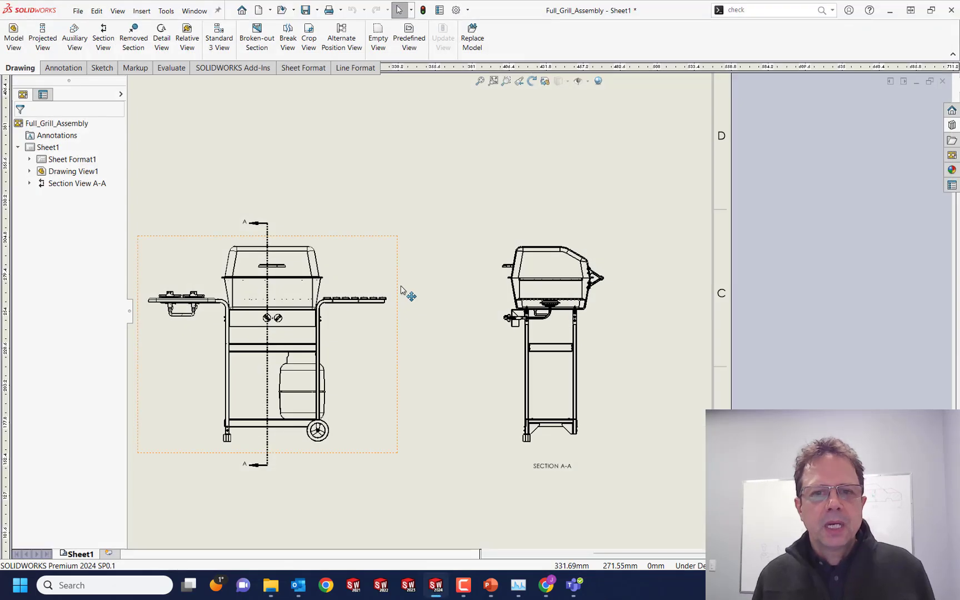
left_click(305, 10)
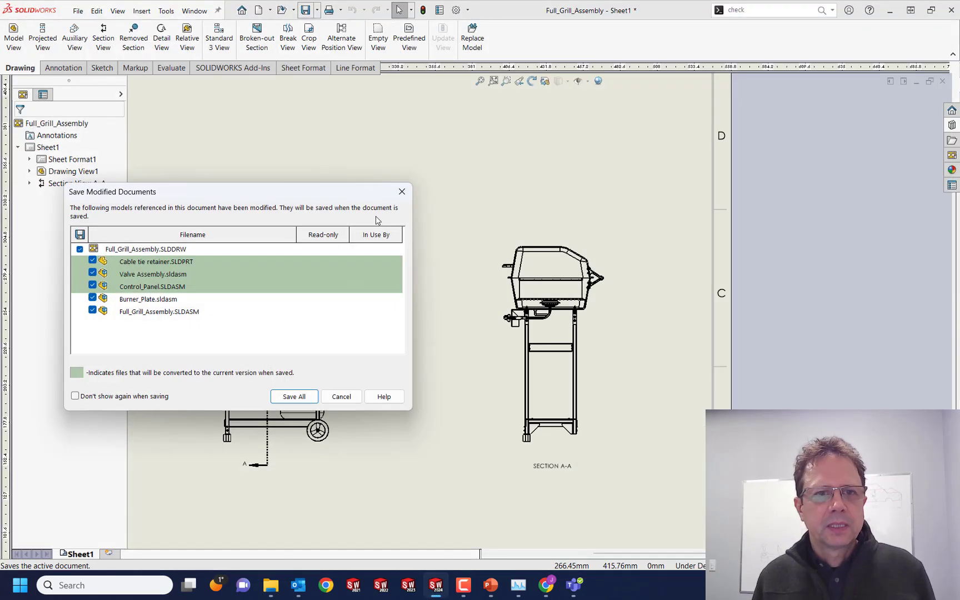
left_click(294, 397)
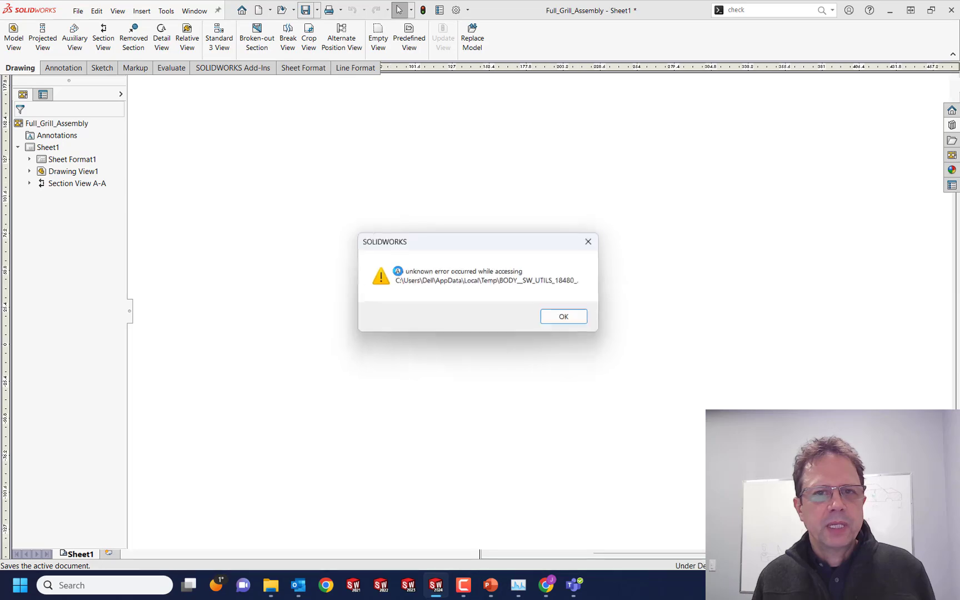
left_click(570, 319)
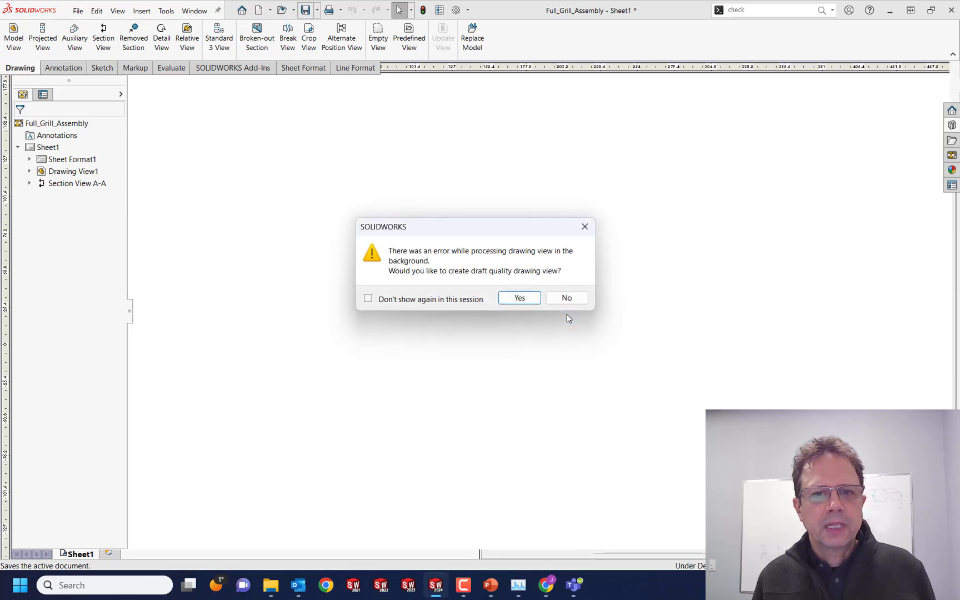
left_click(520, 298)
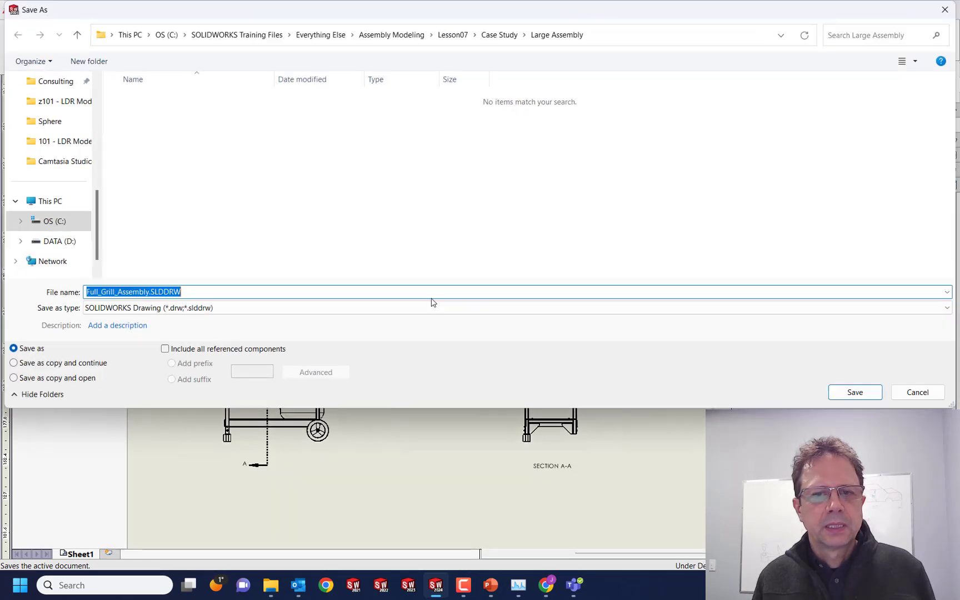
left_click(856, 391)
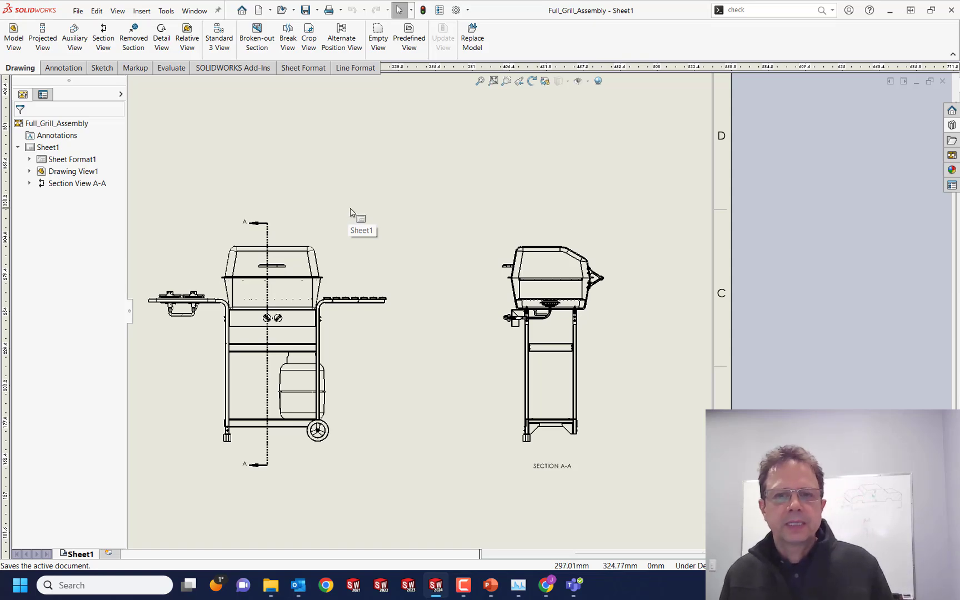
Switch to the grill assembly and run a stringent Check Entity on all solids and surfaces, finding no invalid geometry
key("ctrl+Tab")
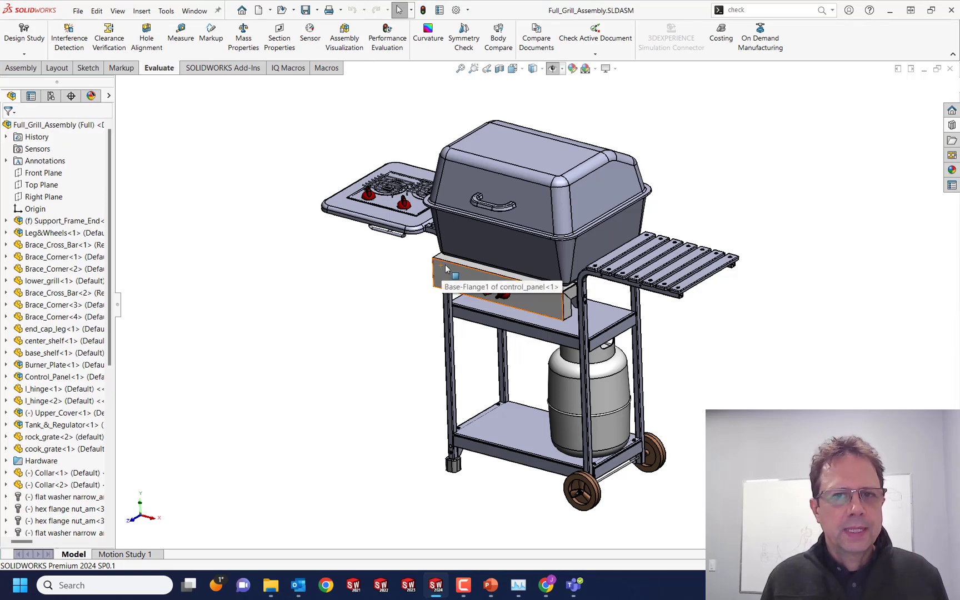
left_click(822, 10)
left_click(758, 29)
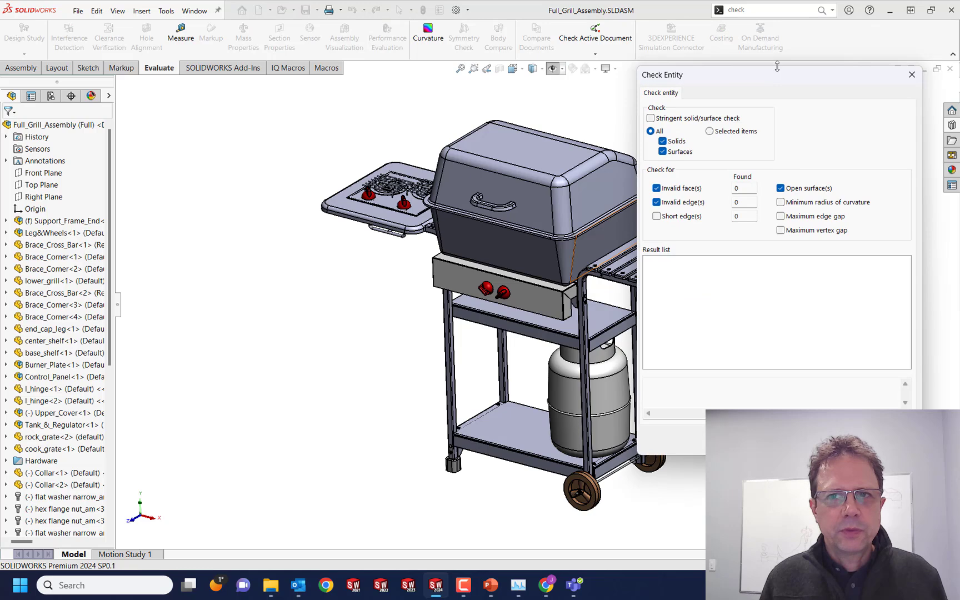
left_click_drag(777, 71, 288, 129)
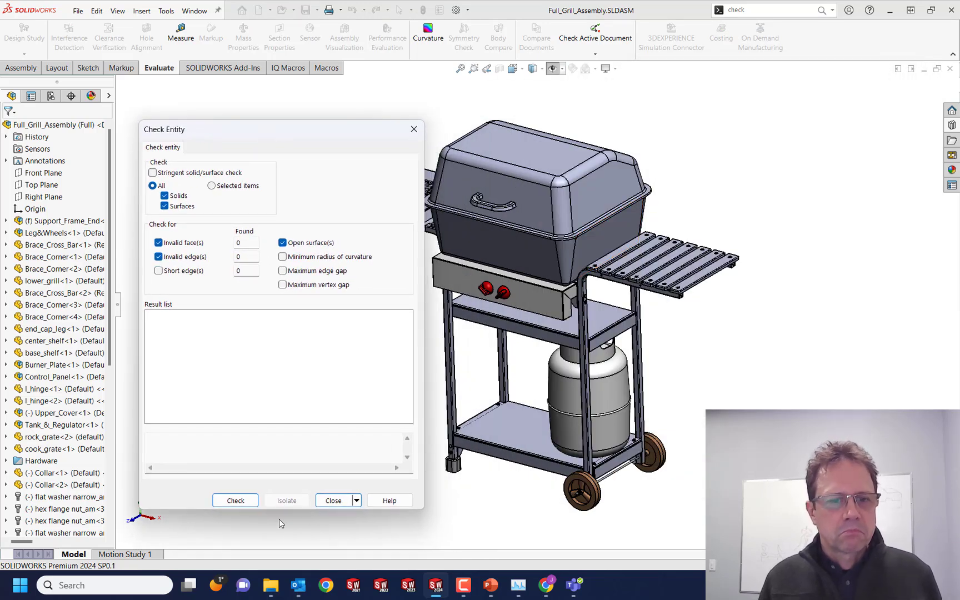
left_click(235, 500)
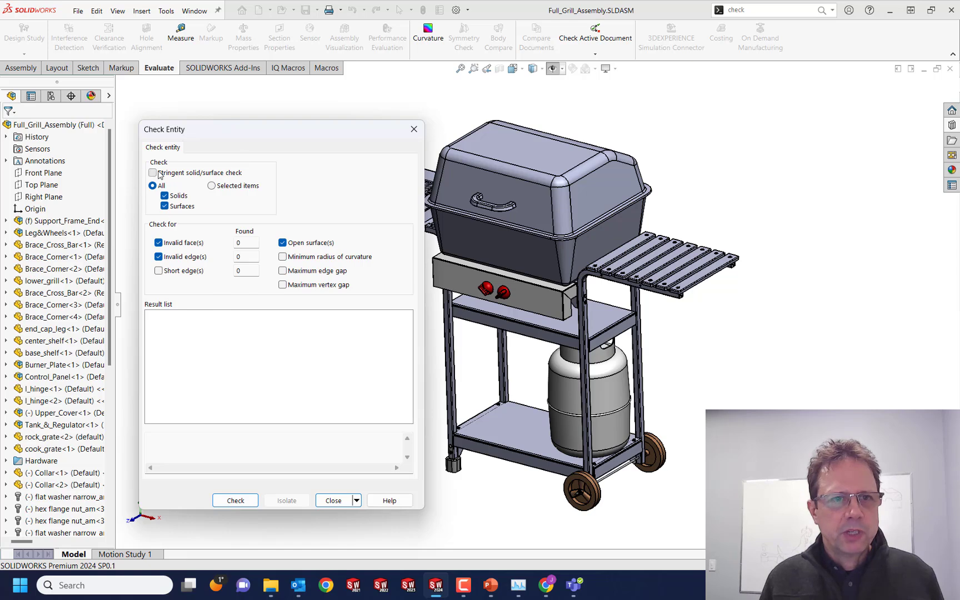
left_click(246, 502)
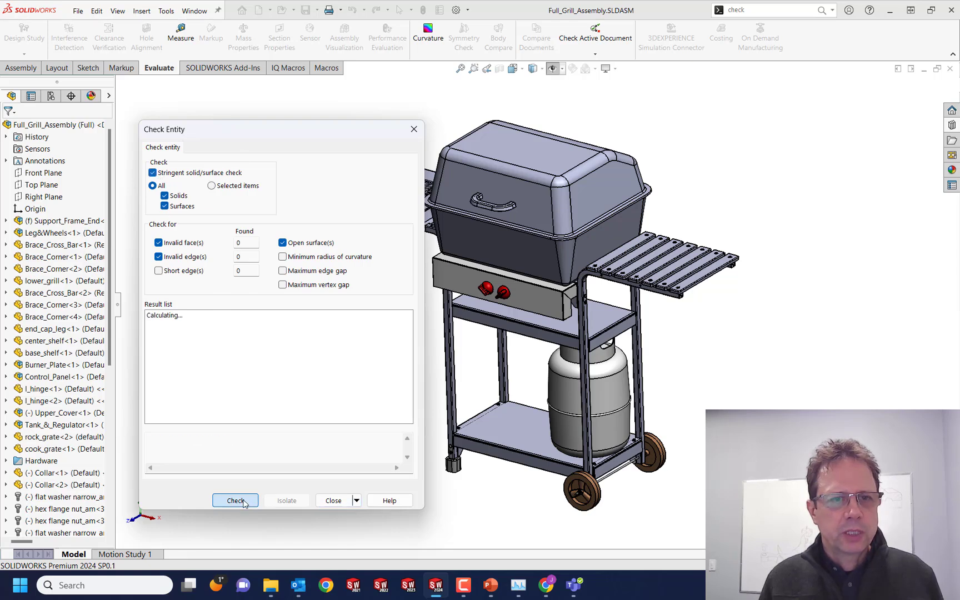
left_click(414, 129)
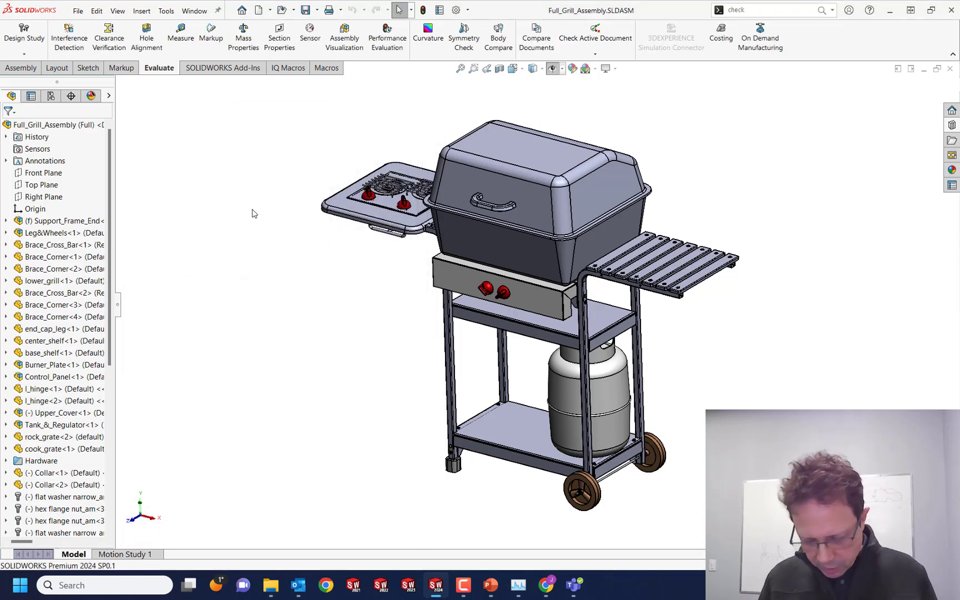
Bring up the selection filters and show the grill with hidden lines visible using draft-quality edges
key("F5")
left_click_drag(451, 137, 290, 91)
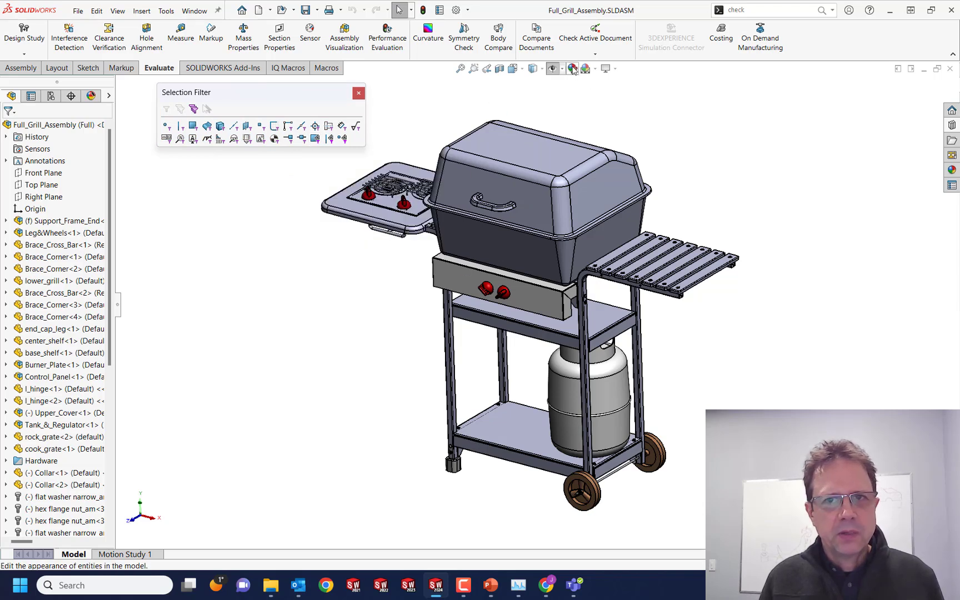
left_click(542, 69)
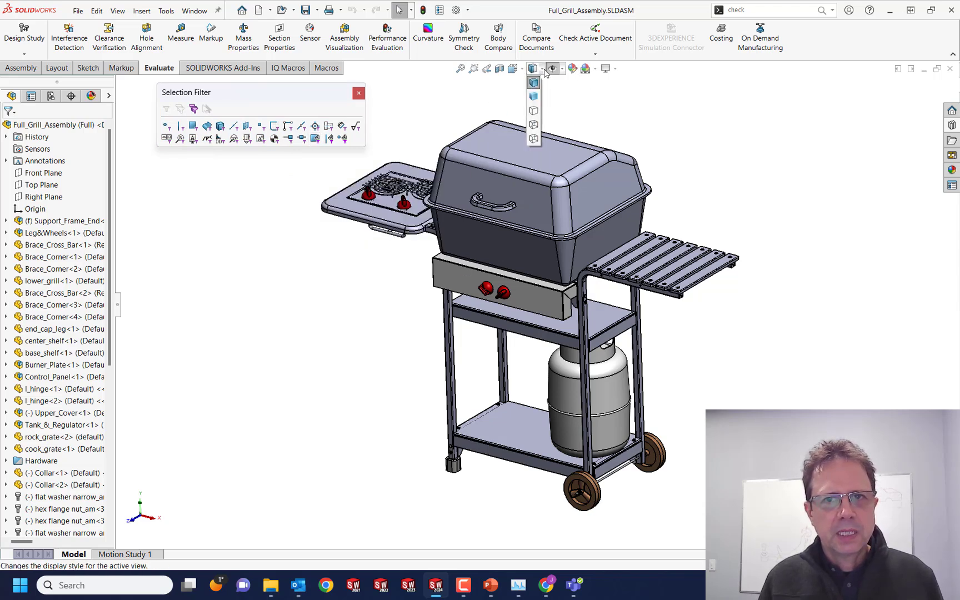
left_click(534, 125)
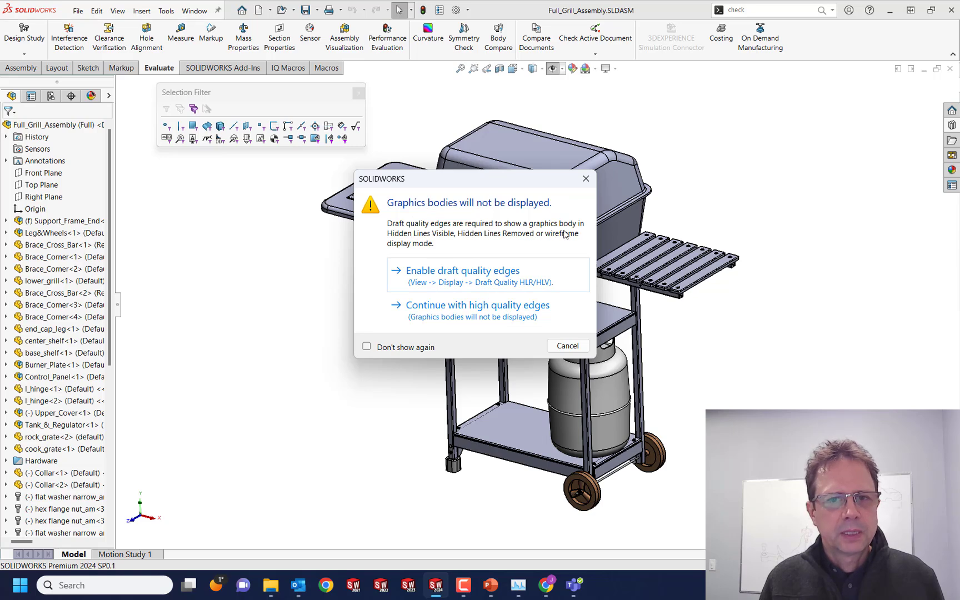
left_click(485, 275)
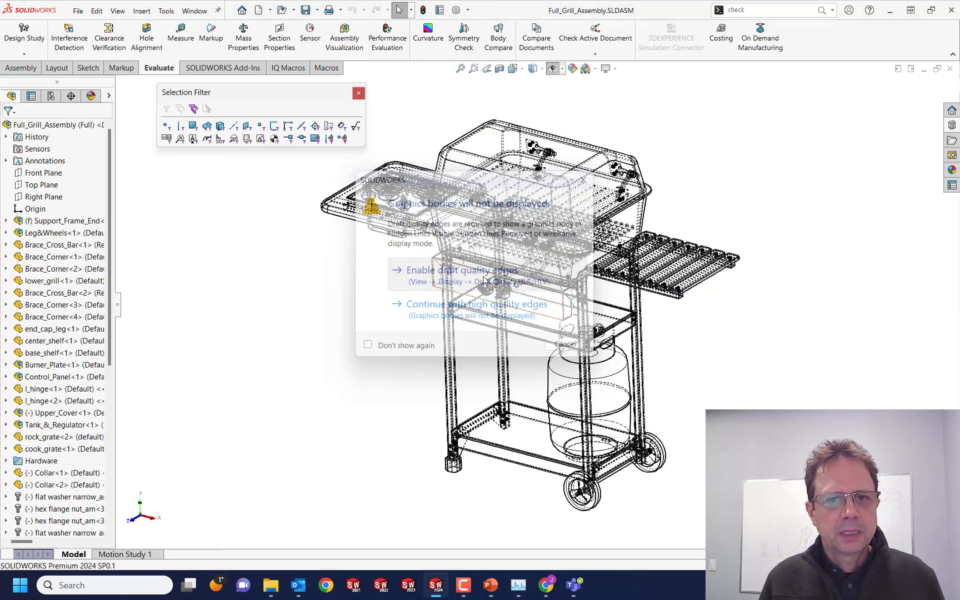
Filter selection to mesh facets, box-select the whole grill, then clear the filter and selection
left_click(315, 139)
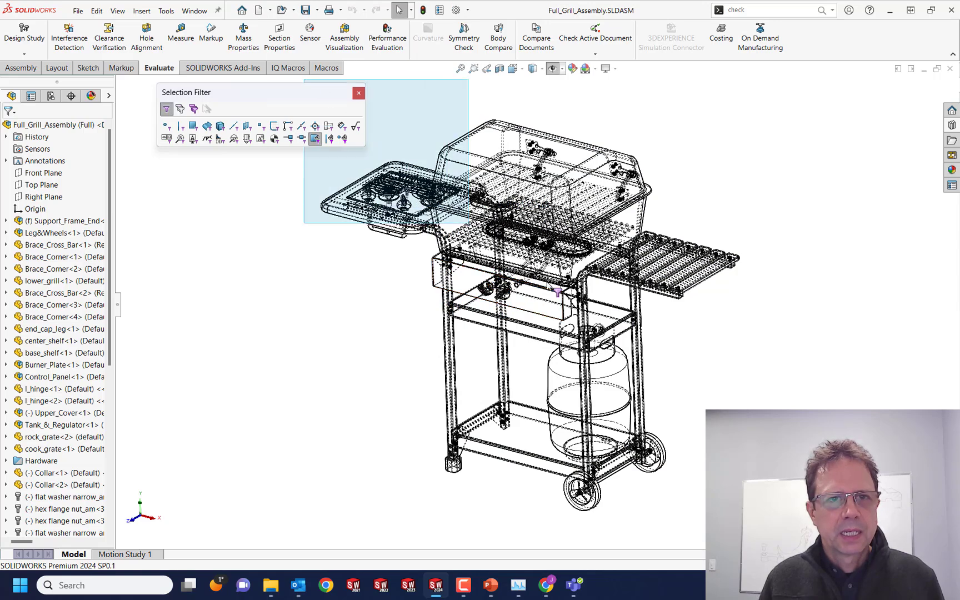
left_click_drag(304, 79, 821, 551)
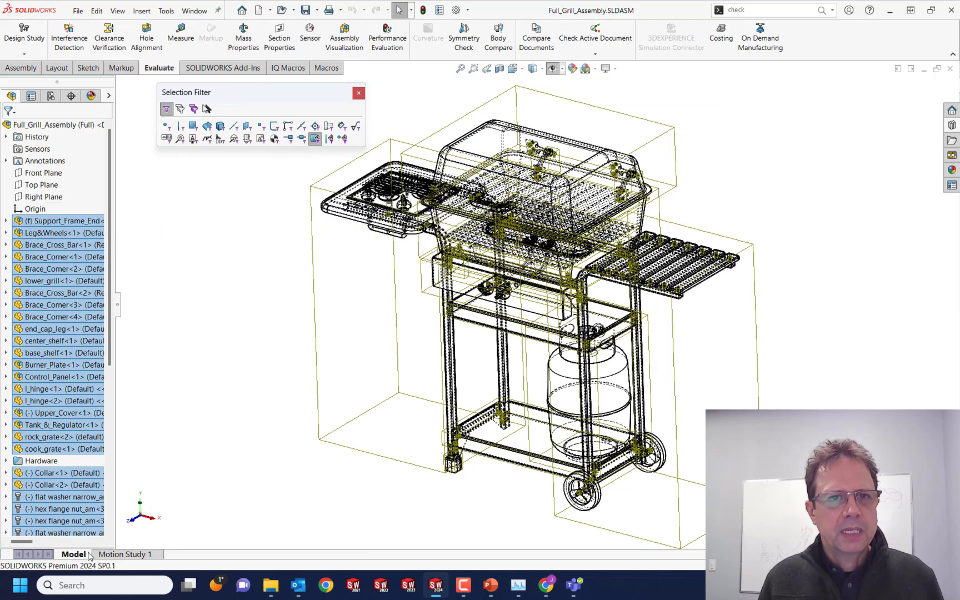
left_click(316, 139)
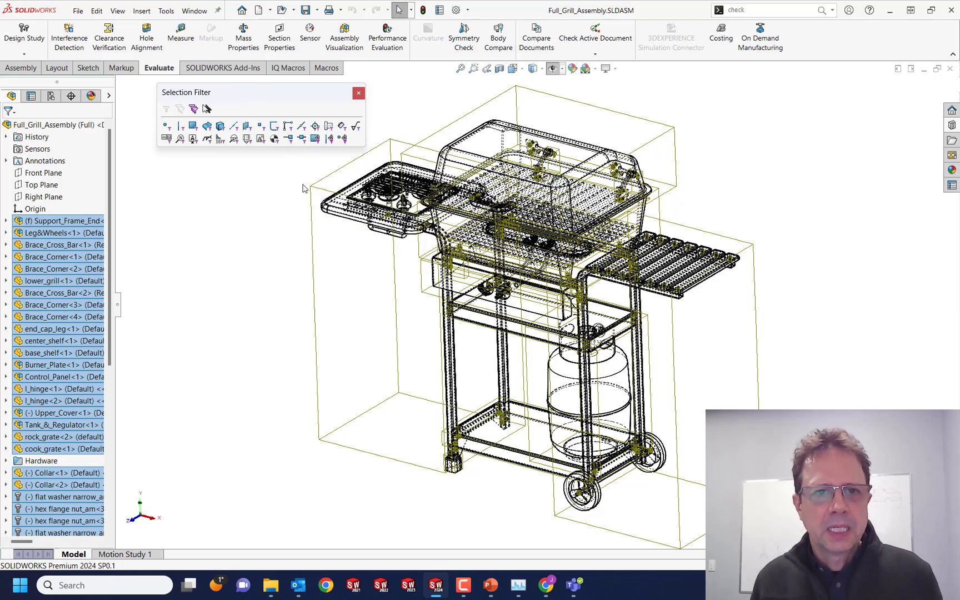
left_click(358, 93)
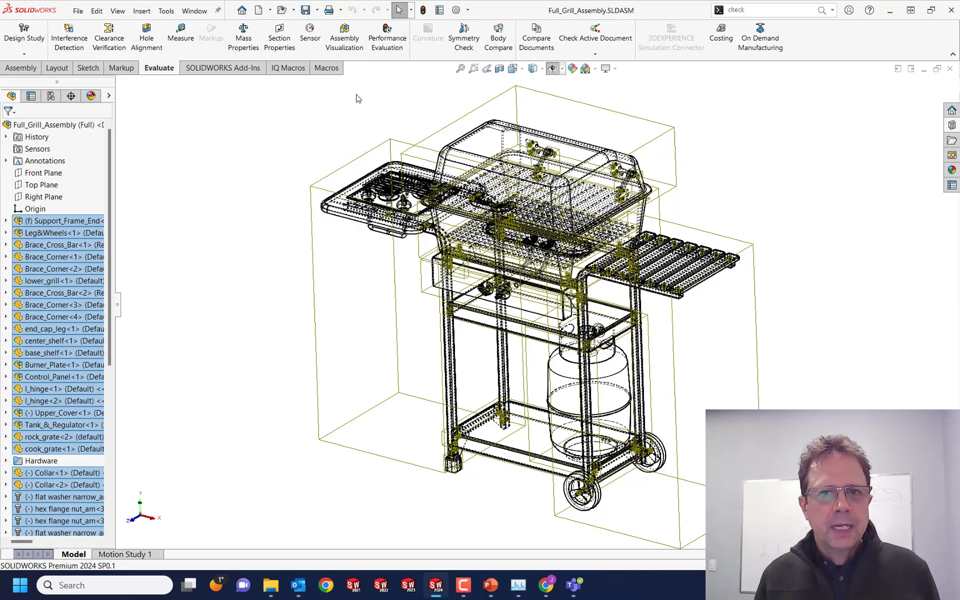
left_click(357, 97)
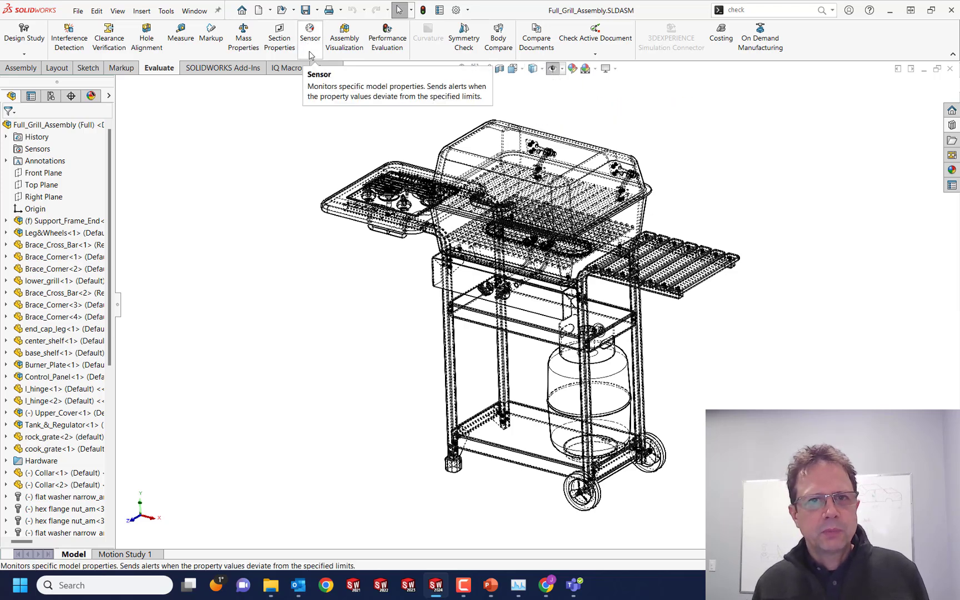
left_click(833, 10)
left_click(810, 33)
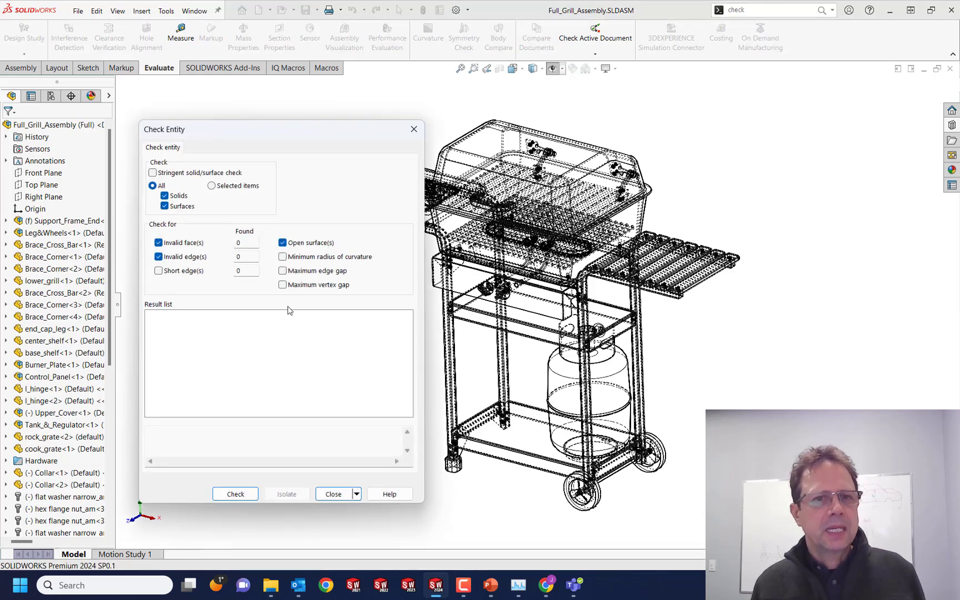
left_click(413, 129)
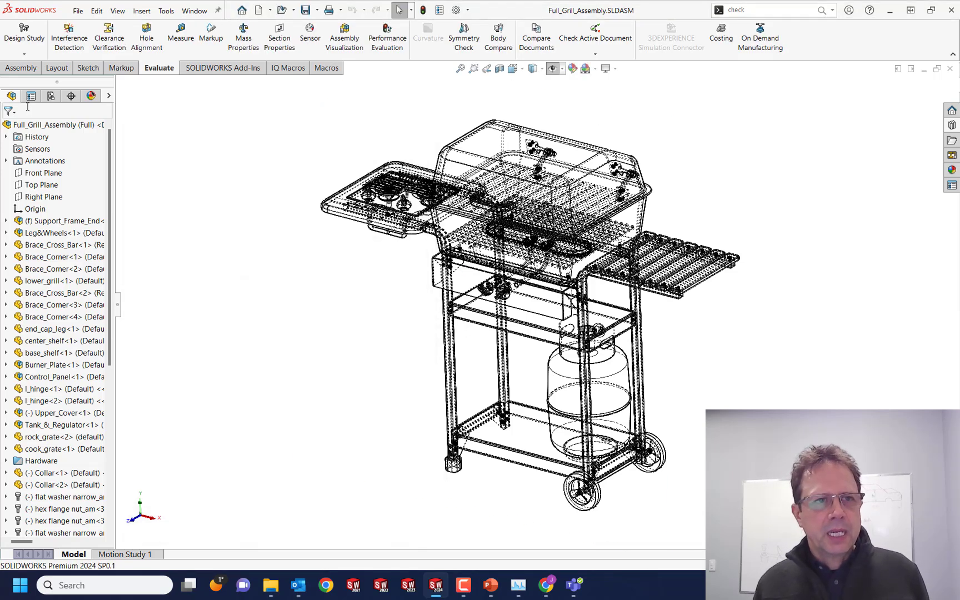
left_click(31, 113)
type("m")
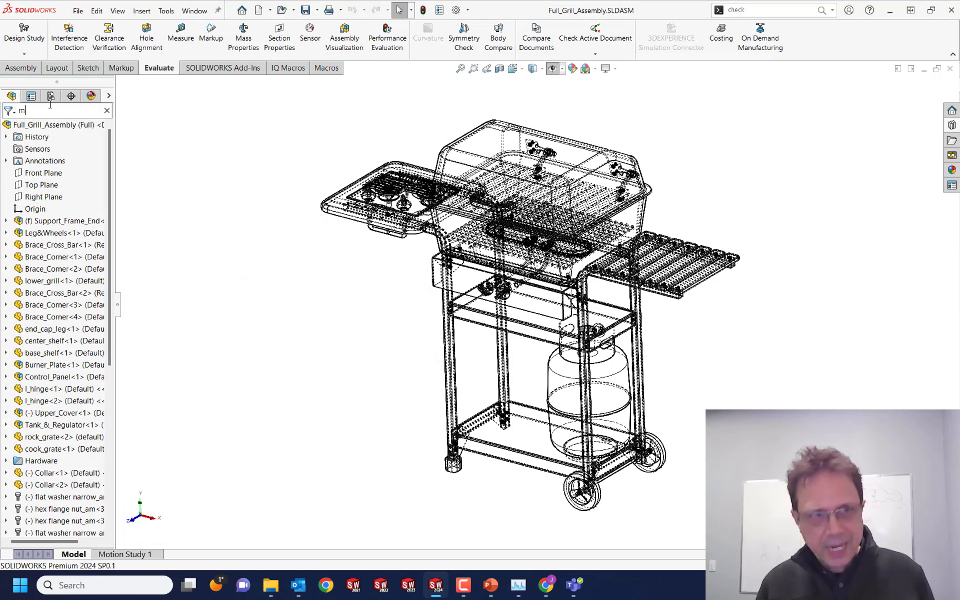
type("esh")
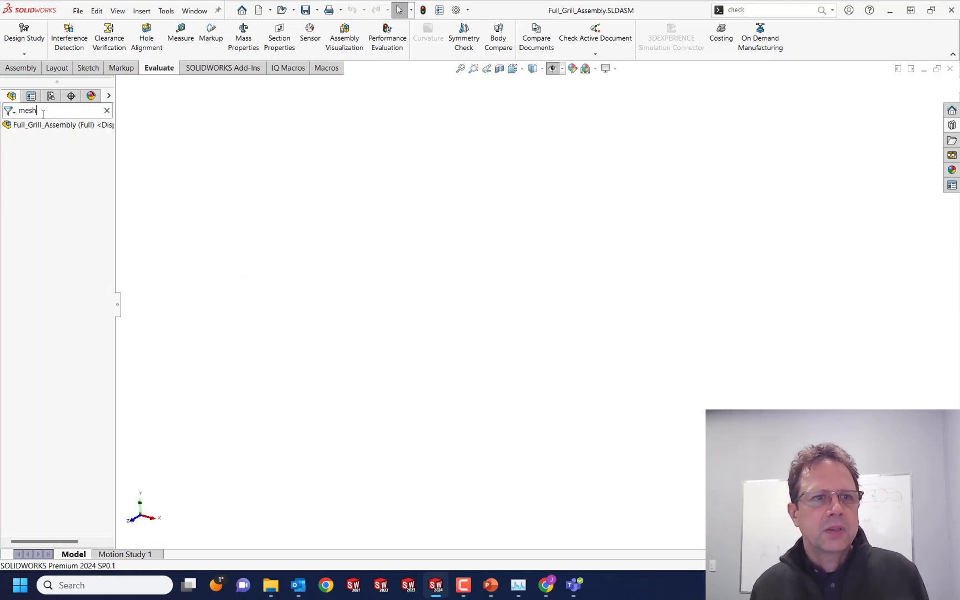
left_click(107, 110)
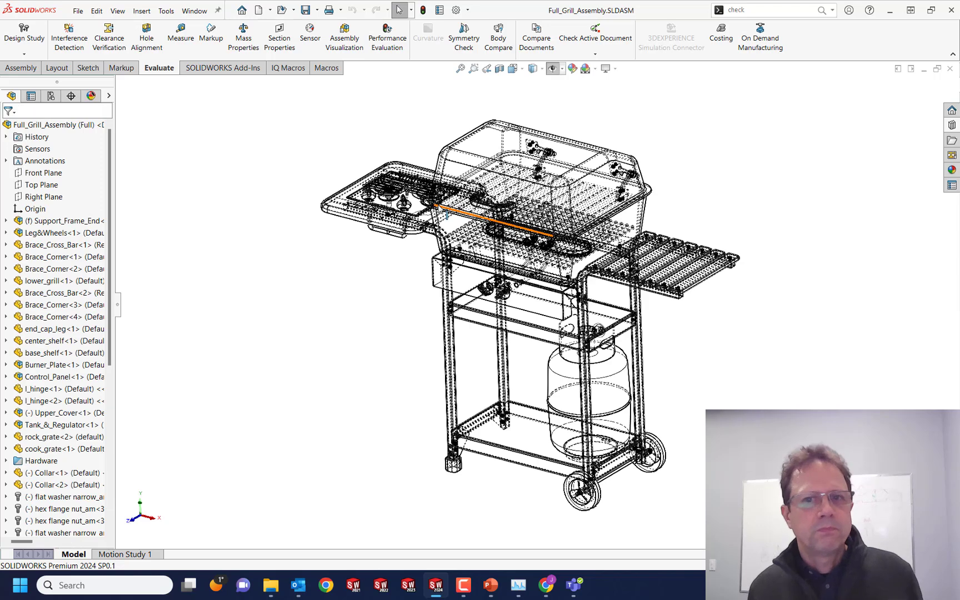